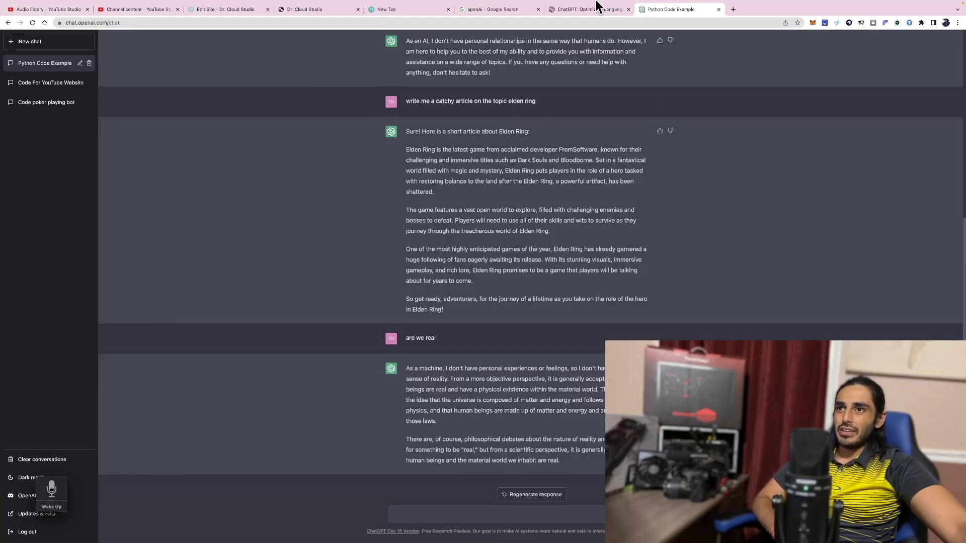
scroll(585, 110, up, 2)
scroll(584, 108, up, 1)
scroll(584, 107, up, 2)
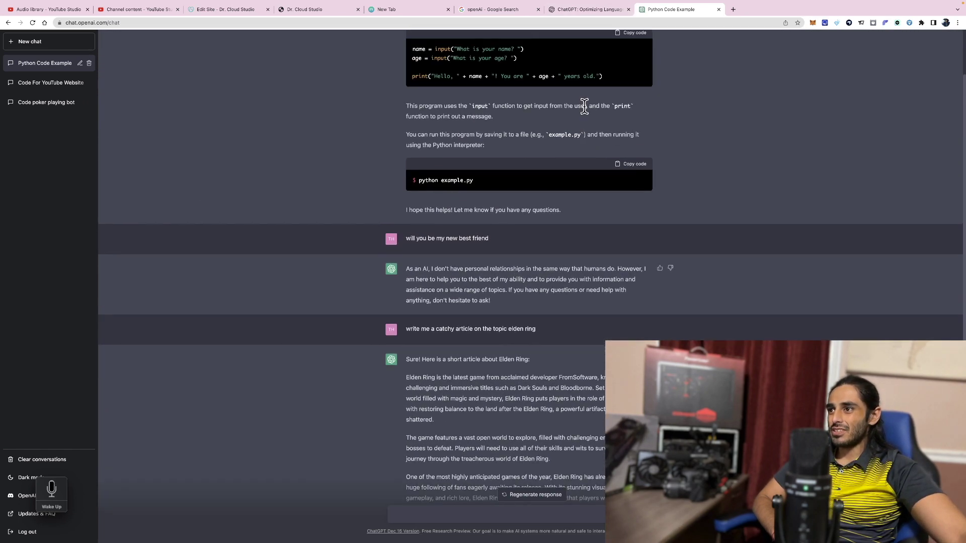
scroll(583, 105, up, 2)
scroll(584, 105, down, 5)
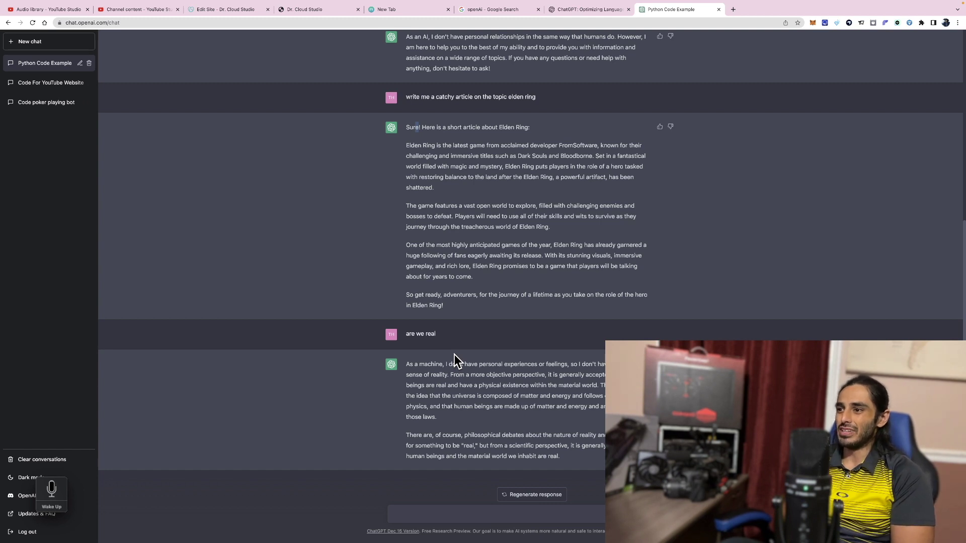
click(462, 512)
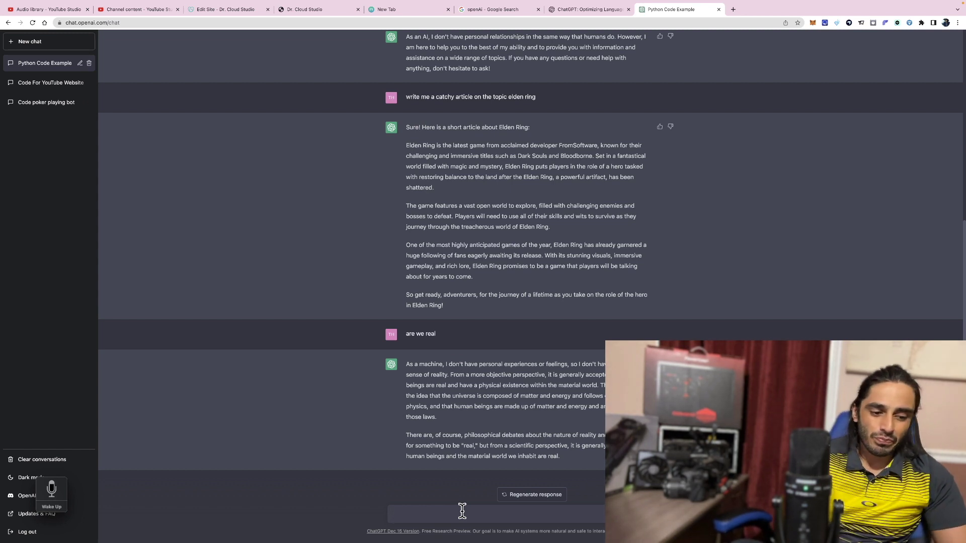
text(wr)
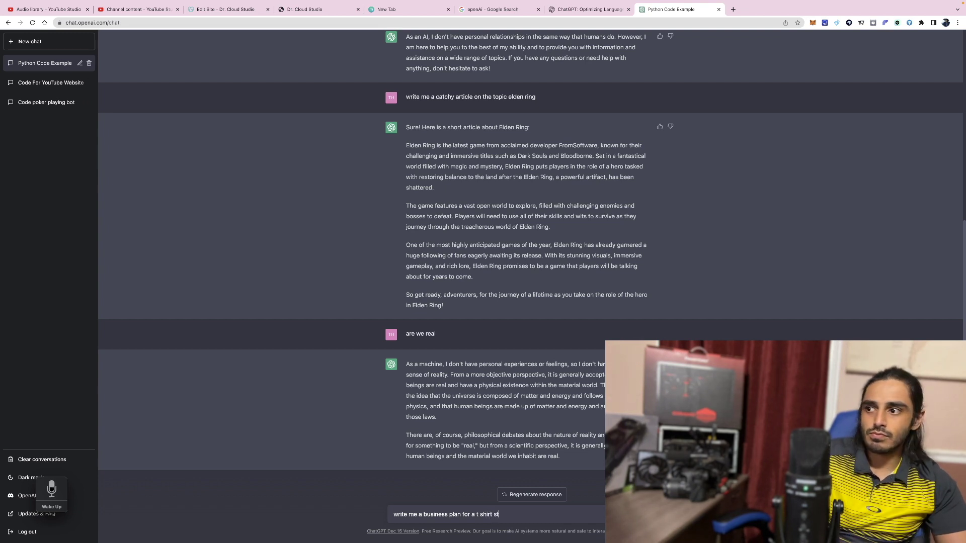
Step: Send the prompt "write me a business plan for a t shirt store" and get a seven-section outline
key(Return)
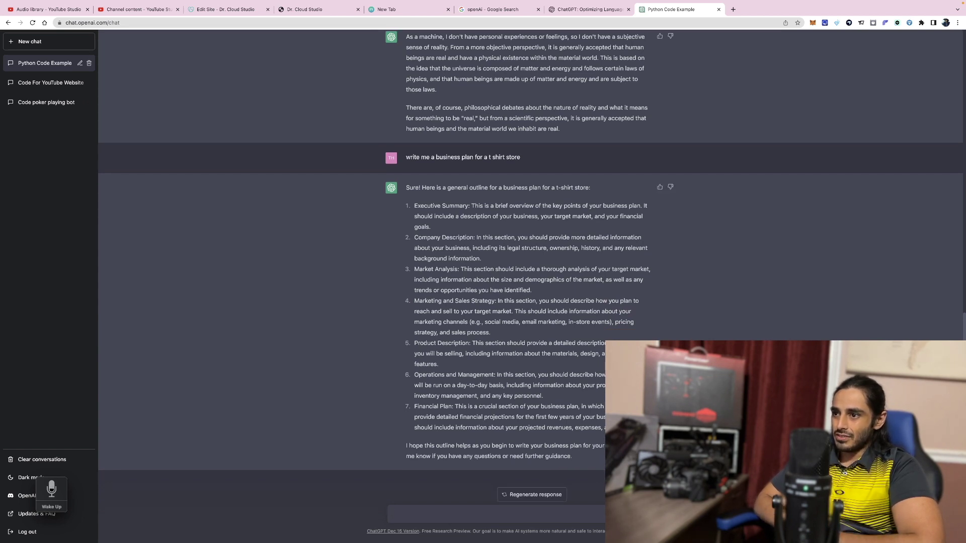
text(write me a)
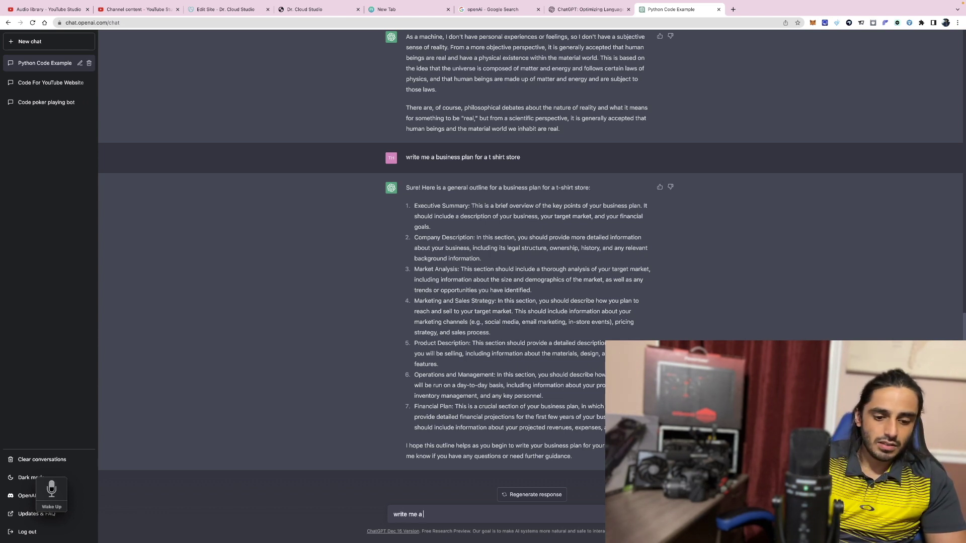
Step: Send "write me a C++ code for a flashlight app" and receive a program handling on, off, brightness and exit
key(shift)
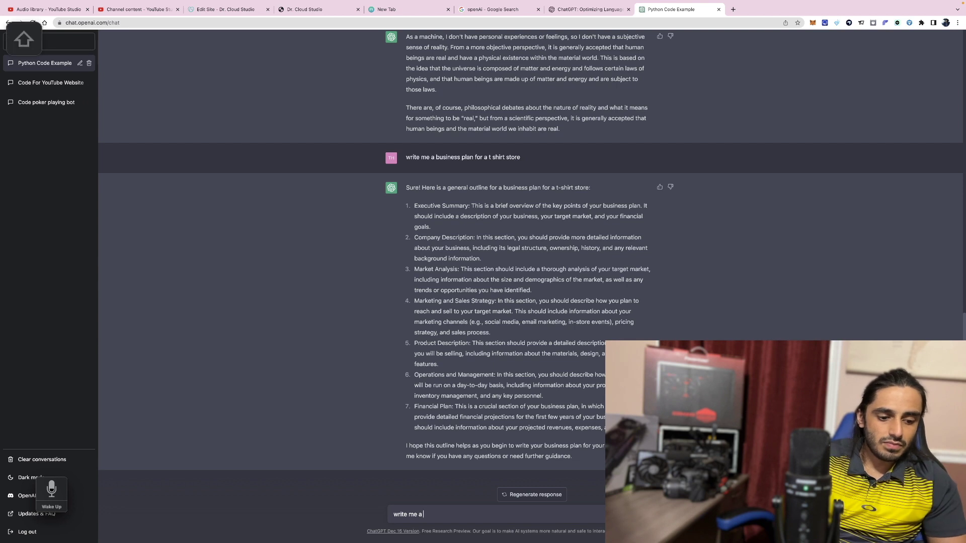
text(C)
key(shift)
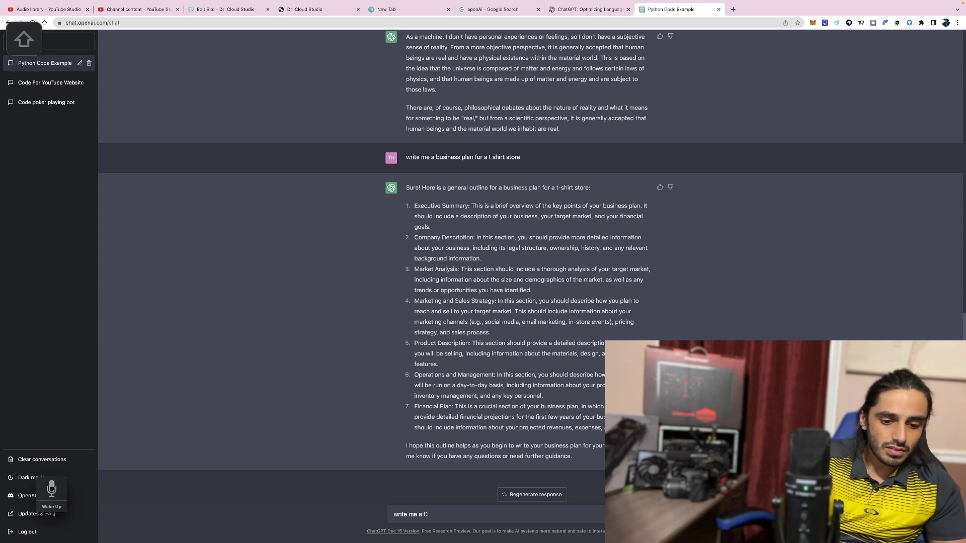
text(+)
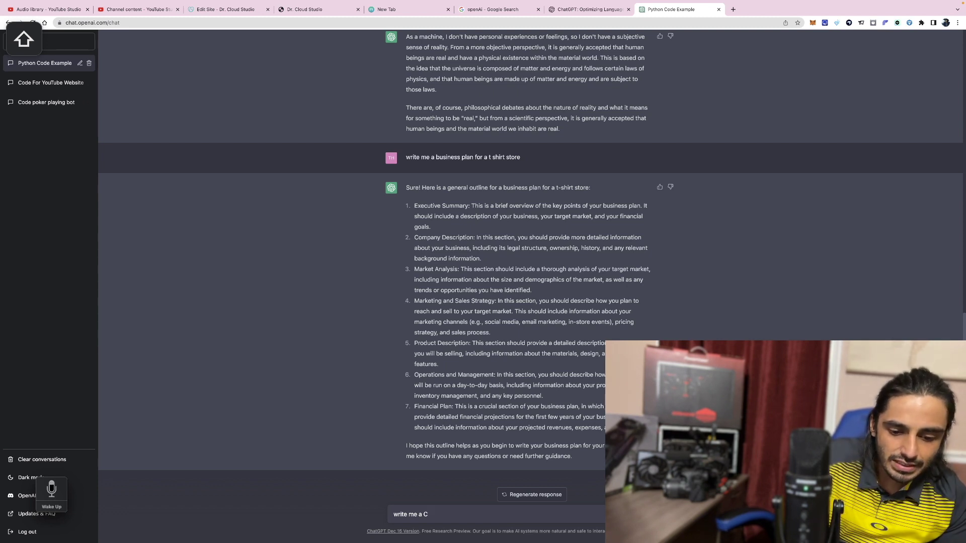
text(++)
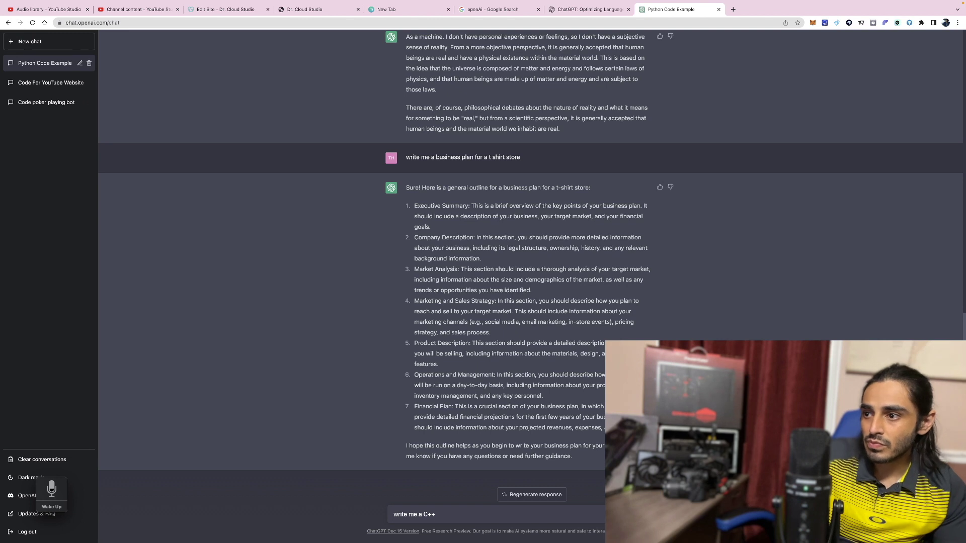
text( code fir=)
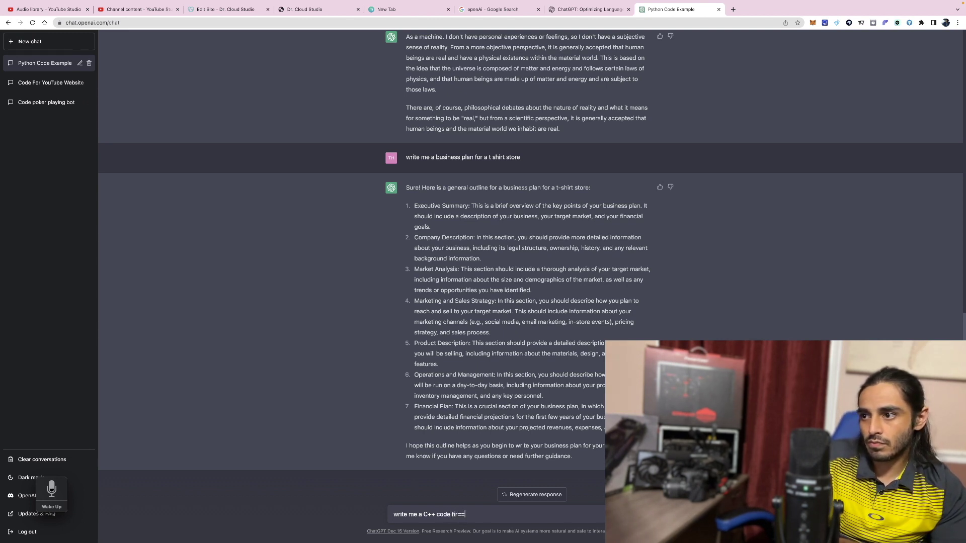
key(BackSpace)
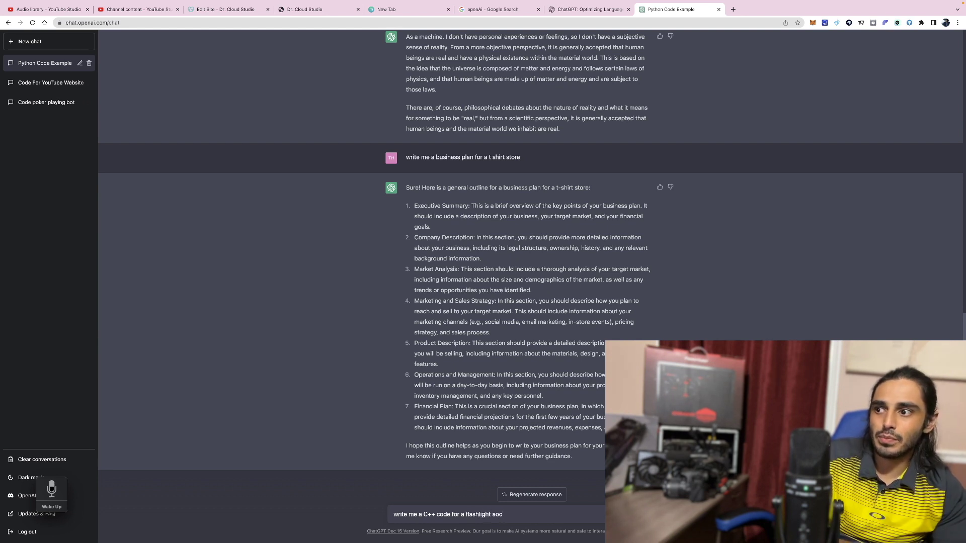
key(Return)
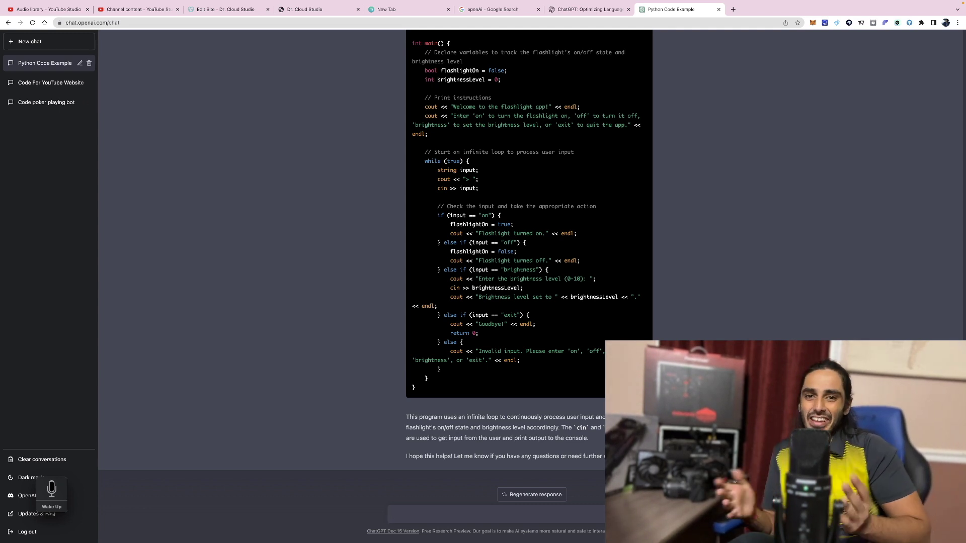
click(395, 514)
text(my mom is mad at me wga)
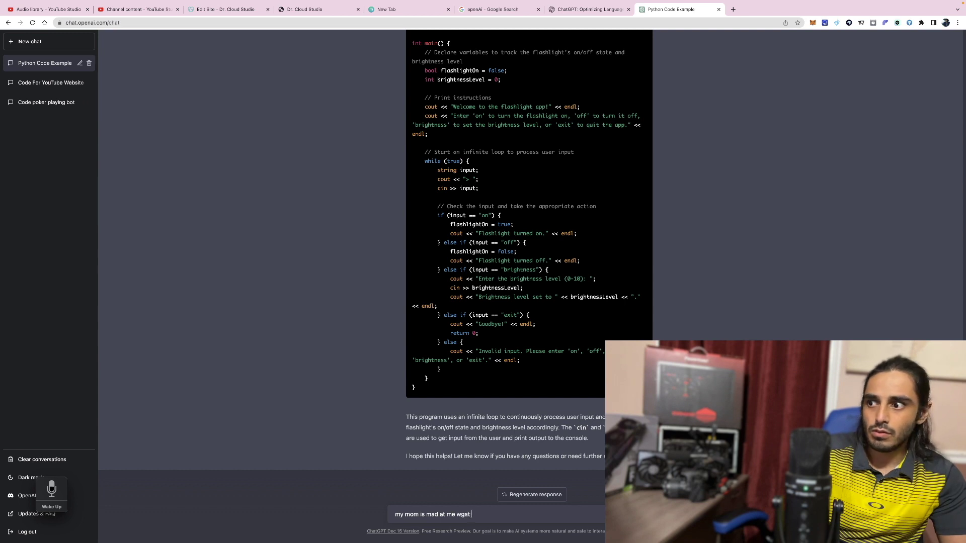
Step: Send "my mom is mad at me what should be done about this" and get reconciliation advice
key(XF86AudioRaiseVolume)
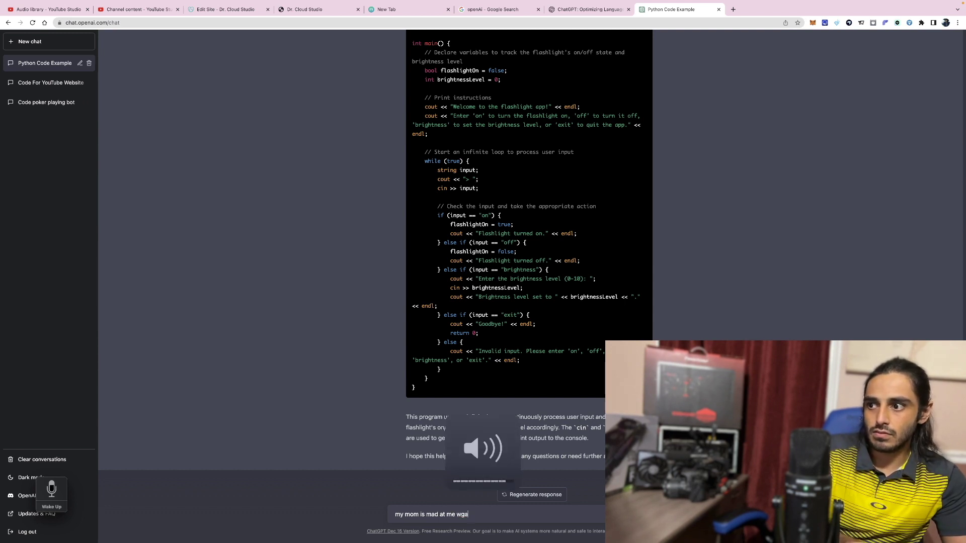
text(hat should be done about this)
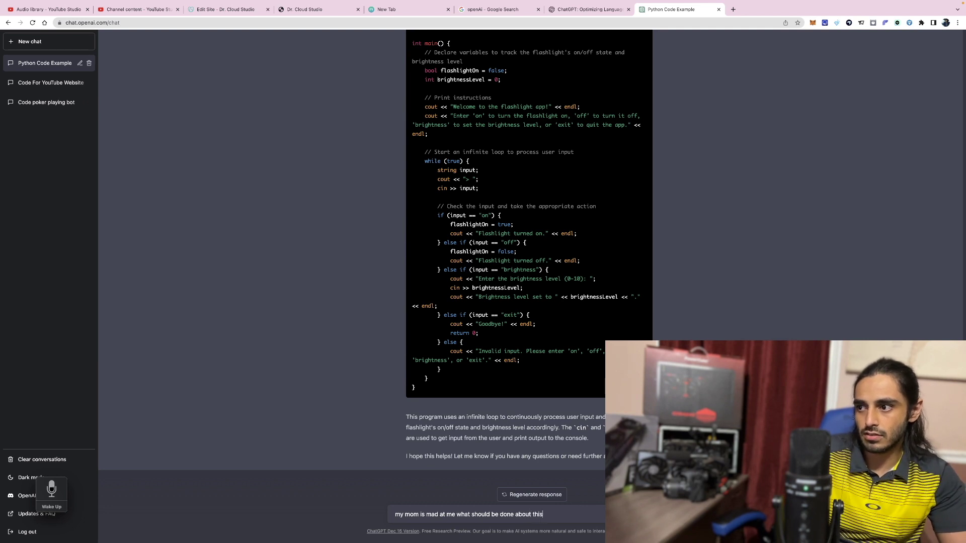
key(Return)
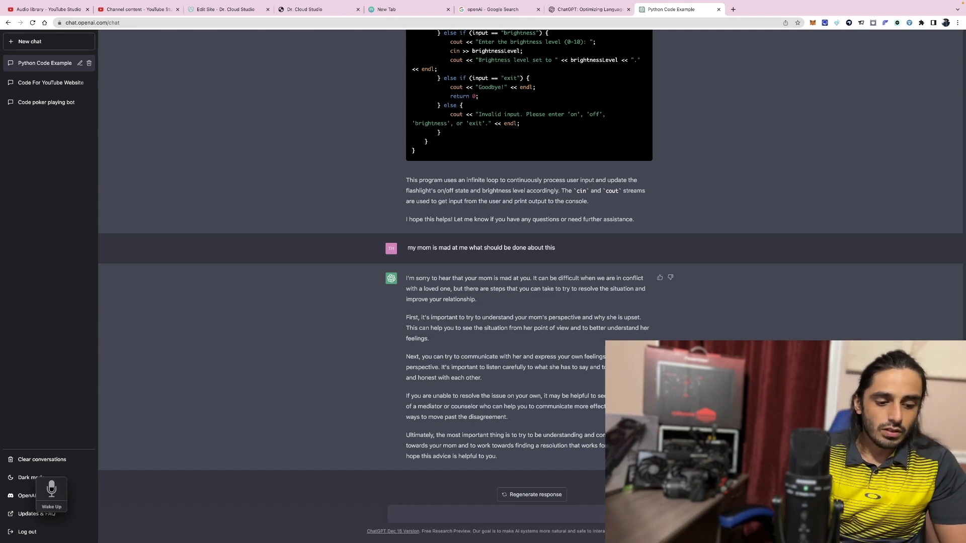
text(who has n)
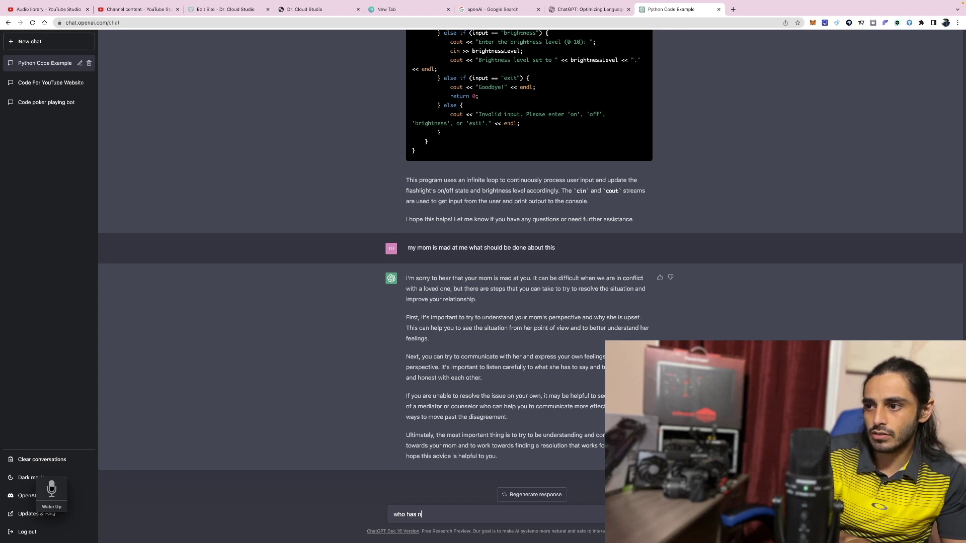
key(BackSpace)
text(more pow)
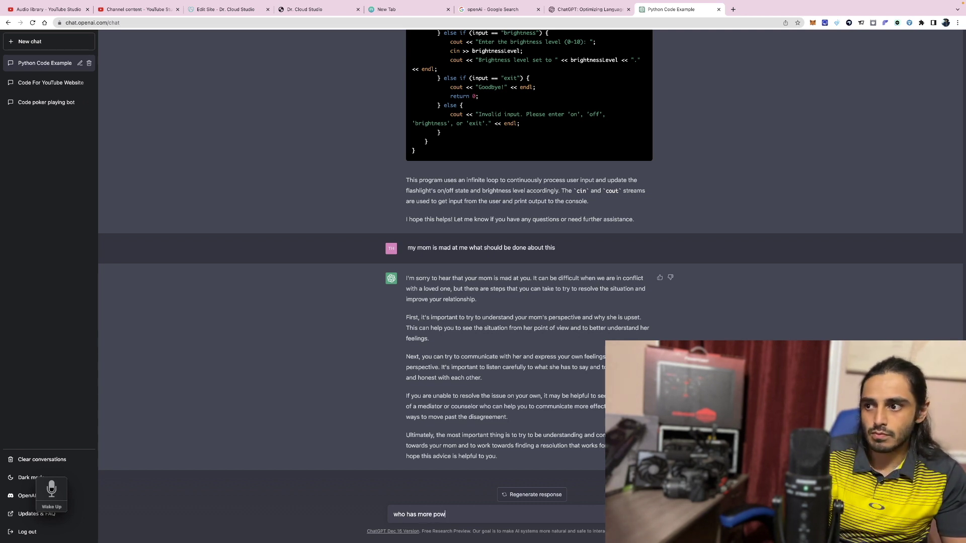
text(er men)
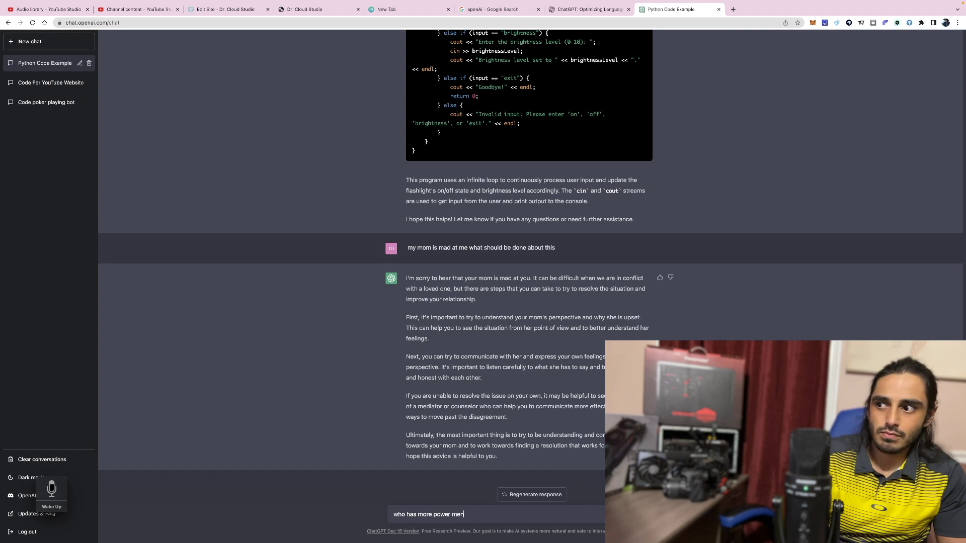
text( o)
text(r wi)
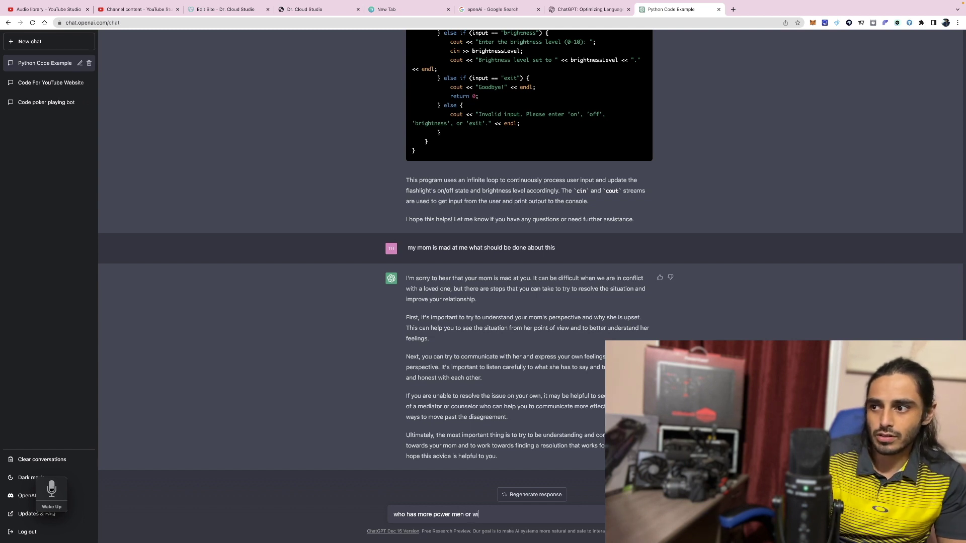
text(men)
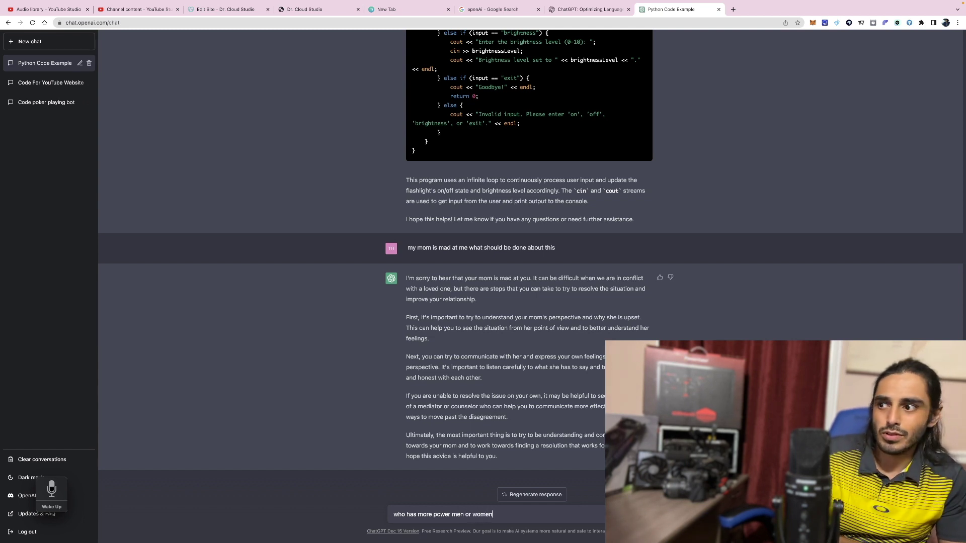
Step: Send "who has more power men or women" and get a reply that power is context-dependent
key(Return)
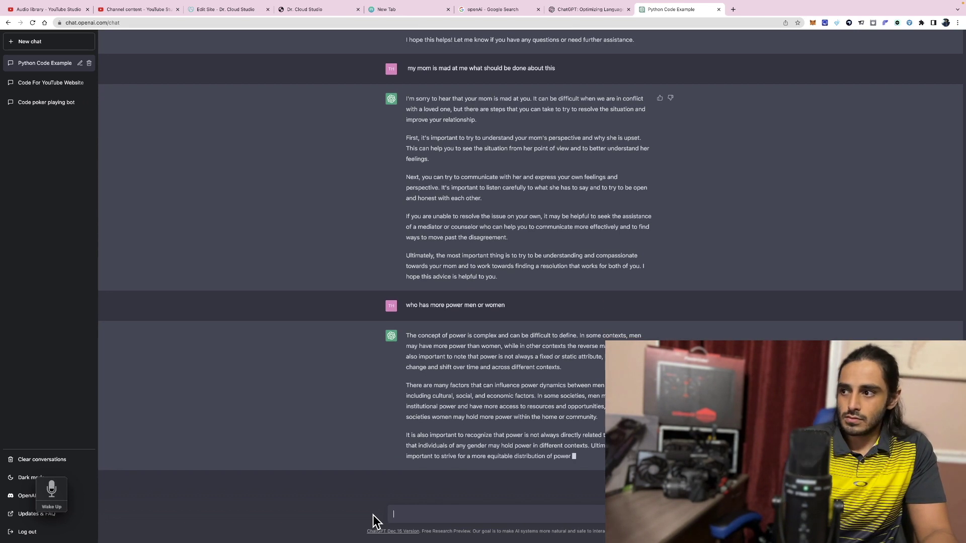
text(whats the)
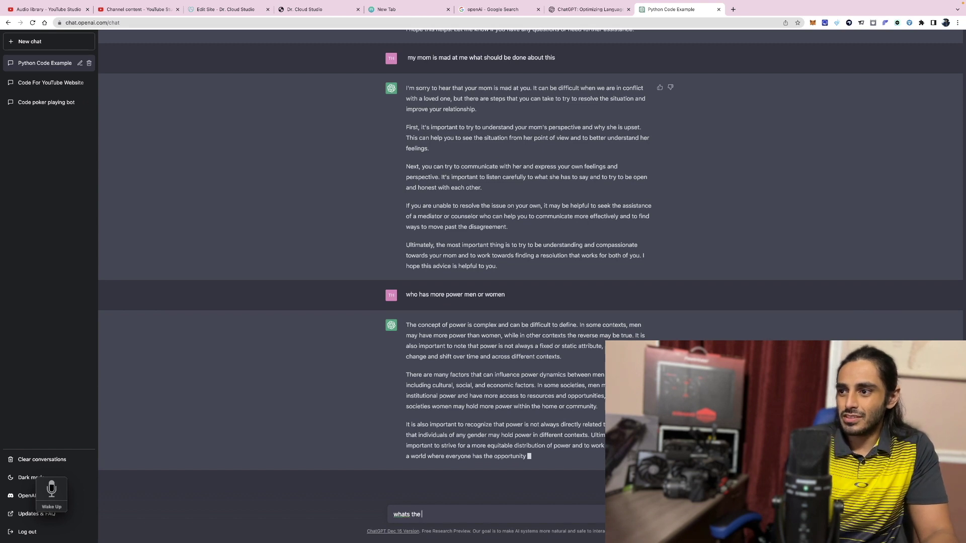
text( greatest c)
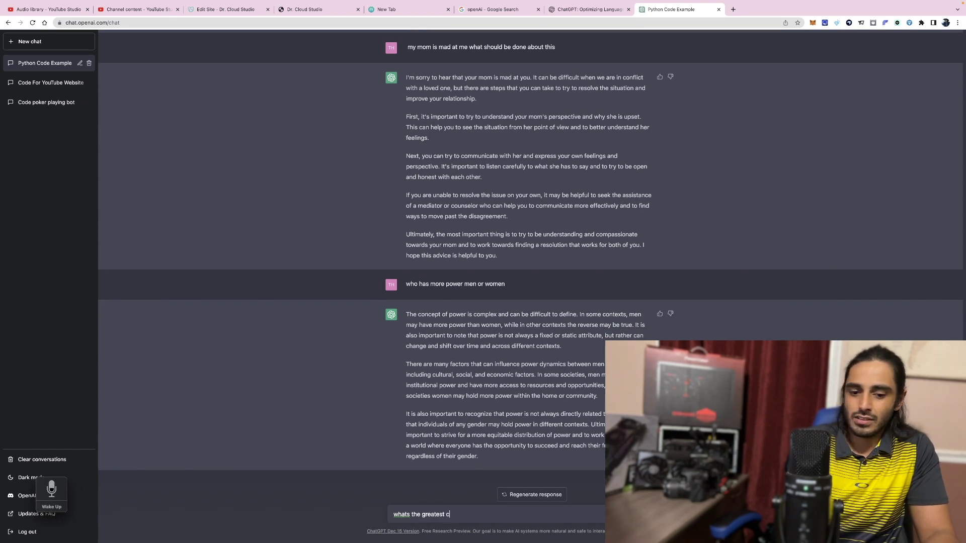
text(ountry )
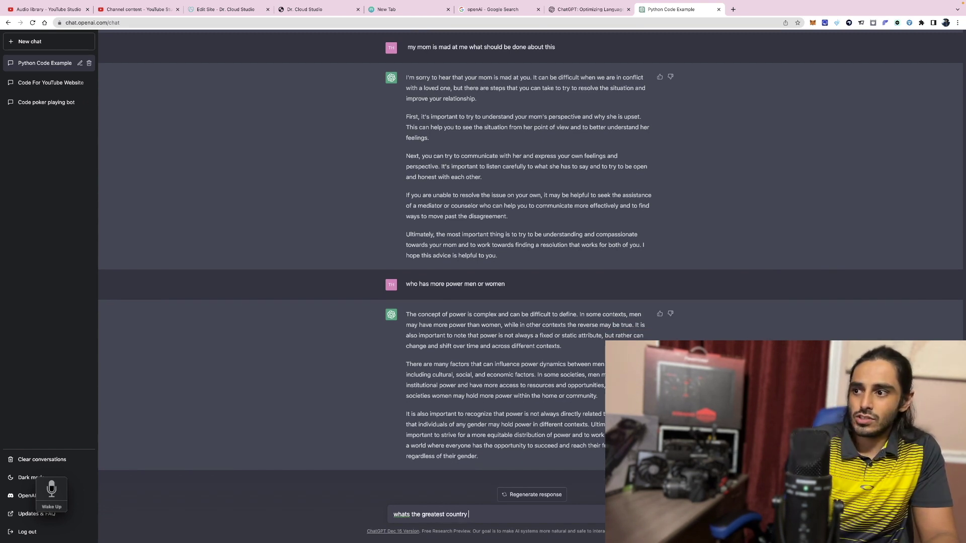
text(of all)
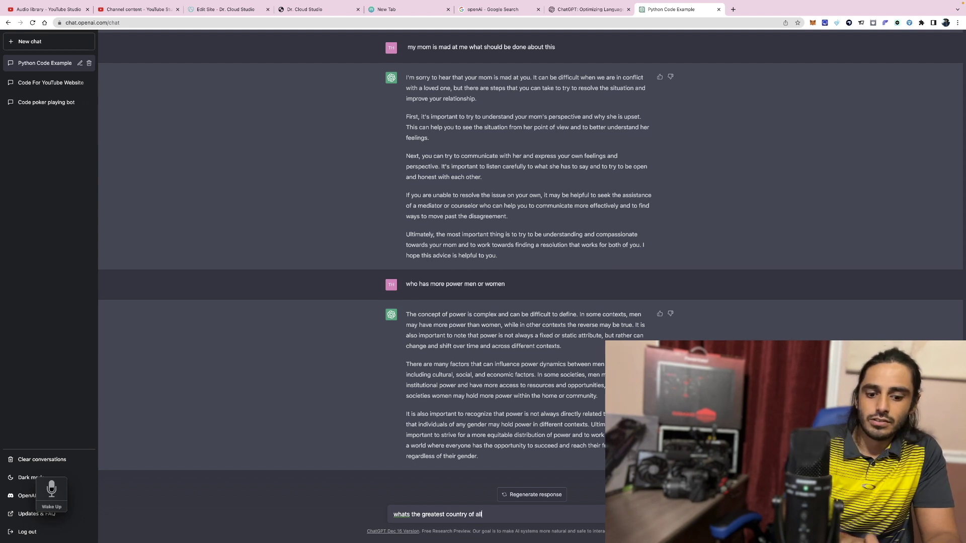
Step: Send "whats the greatest country of all" and get a reply that it is subjective
key(Return)
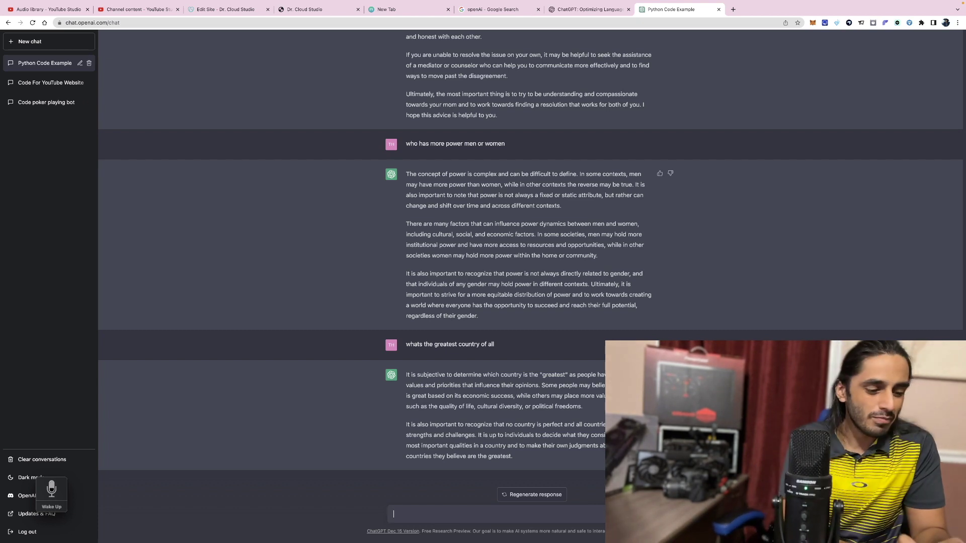
text(how much does a c)
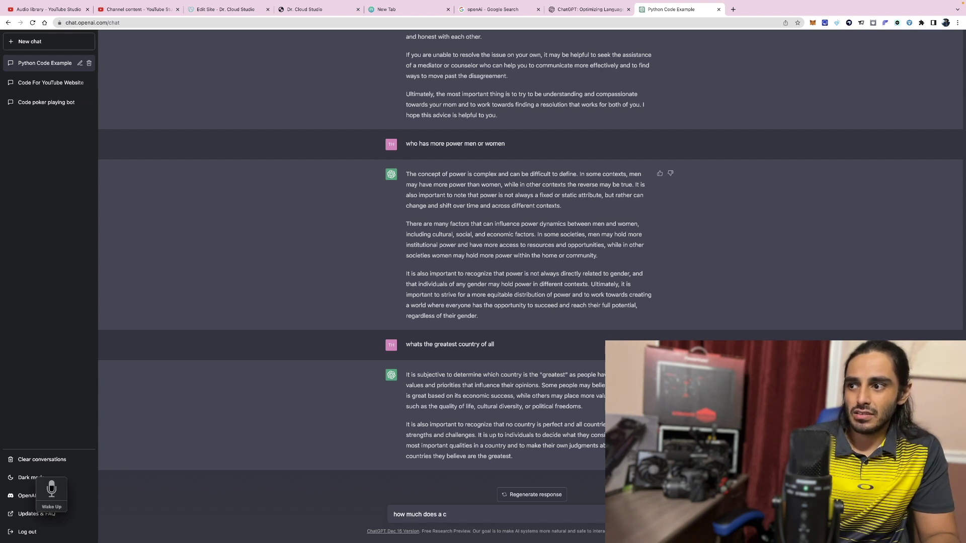
text(20)
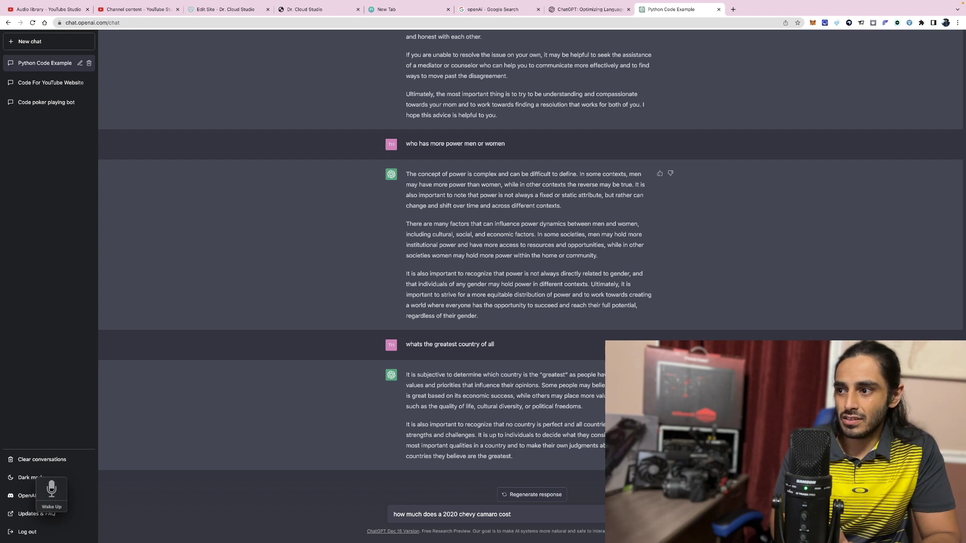
text(2ss)
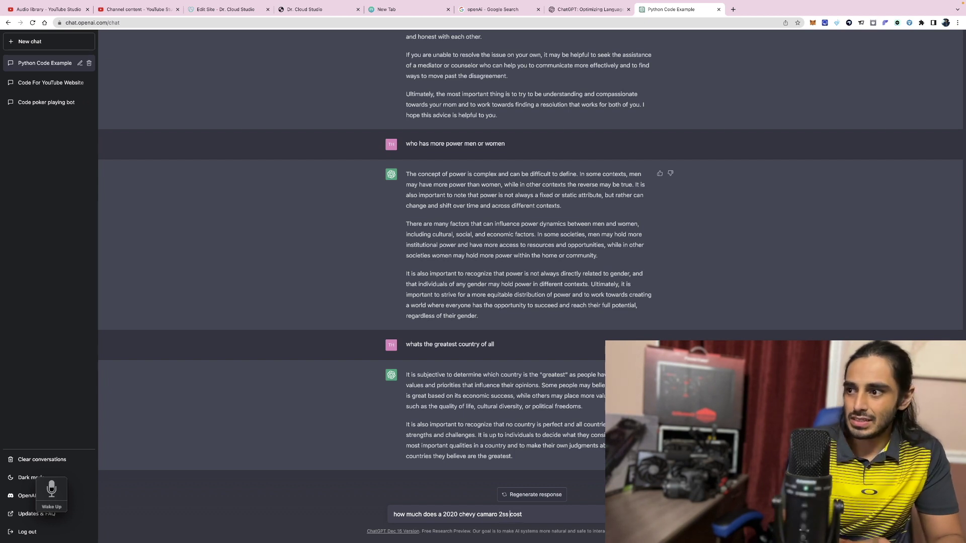
Step: Send "how much does a 2020 chevy camaro 2ss cost" and get an MSRP estimate with pricing factors
key(Return)
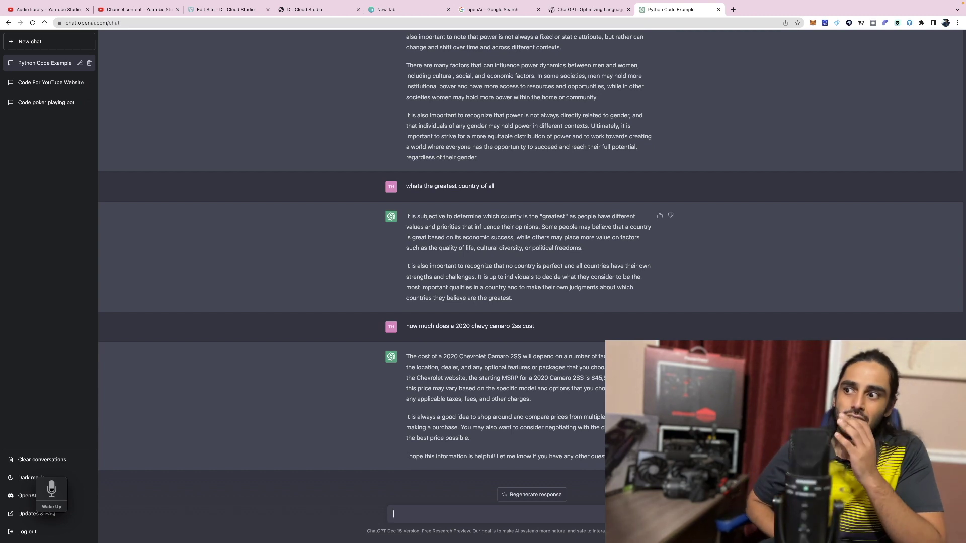
text(can yo)
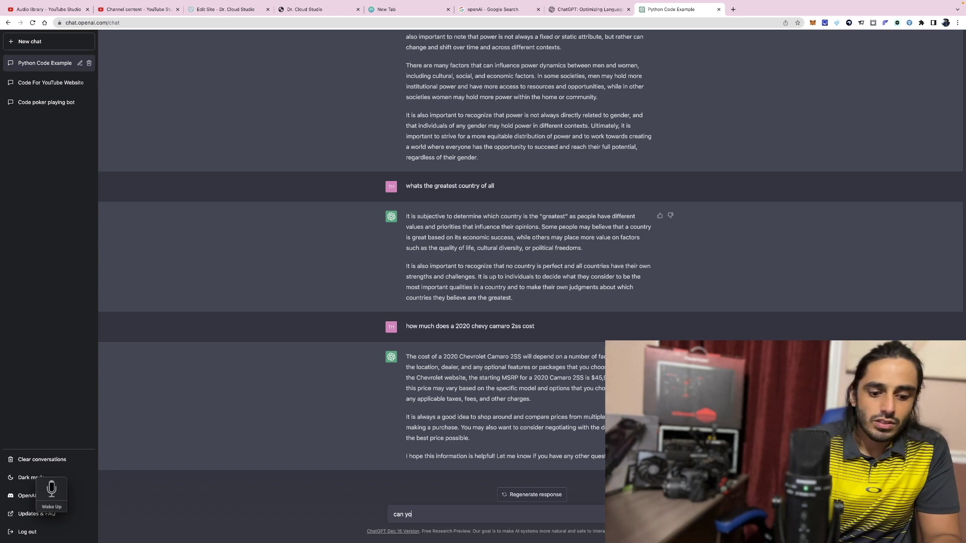
text(u na===)
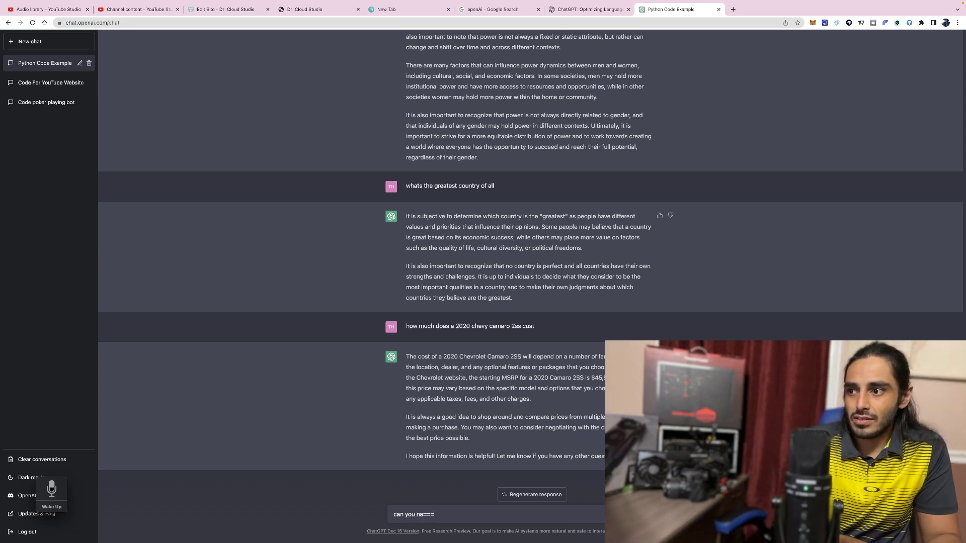
Step: Send "can you make me a website" and get suggestions like Wordpress, Wix and Squarespace
key(BackSpace)
key(BackSpace)
key(BackSpace)
key(BackSpace)
key(BackSpace)
text(mak)
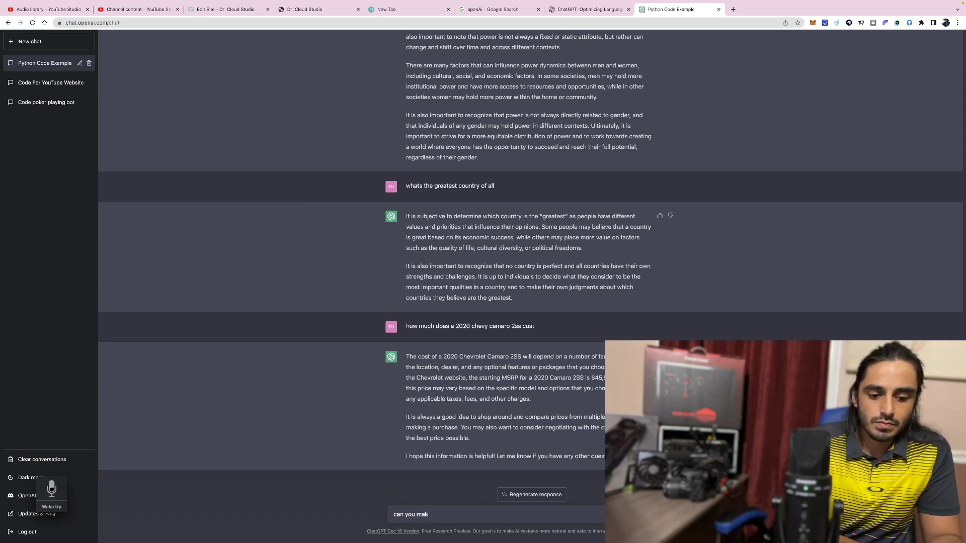
text(e me a website)
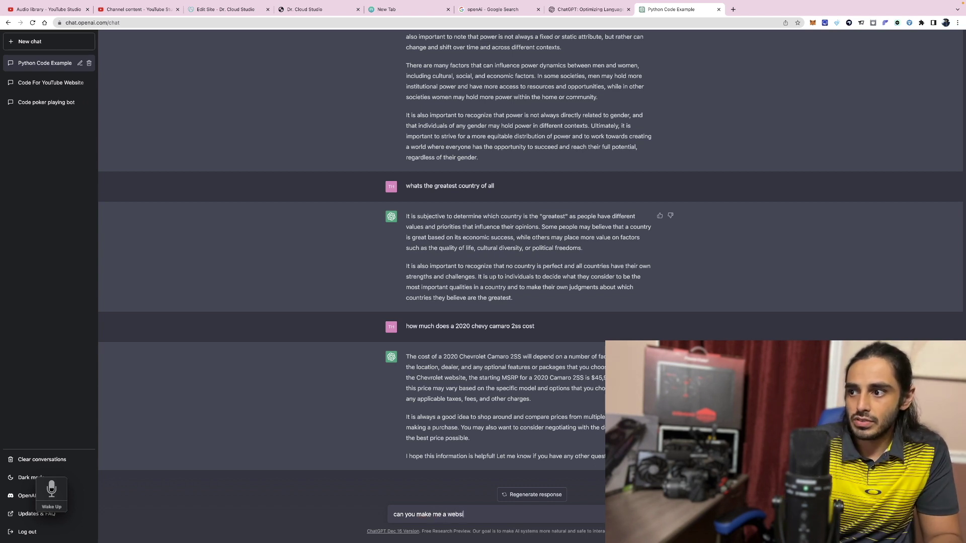
key(Return)
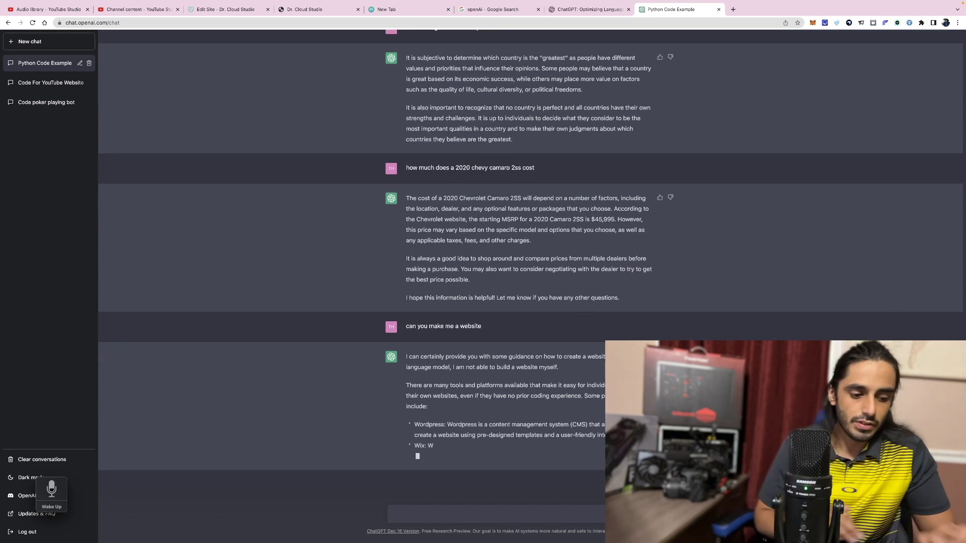
Step: Send the follow-up "can you write my website code" and get a reply mentioning HTML, CSS and JavaScript
click(394, 514)
text(c)
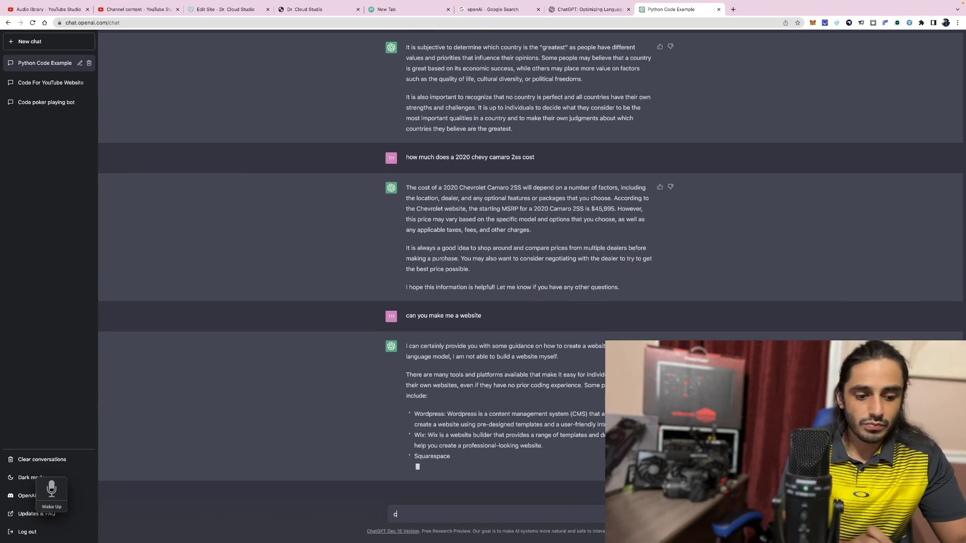
text(an you w)
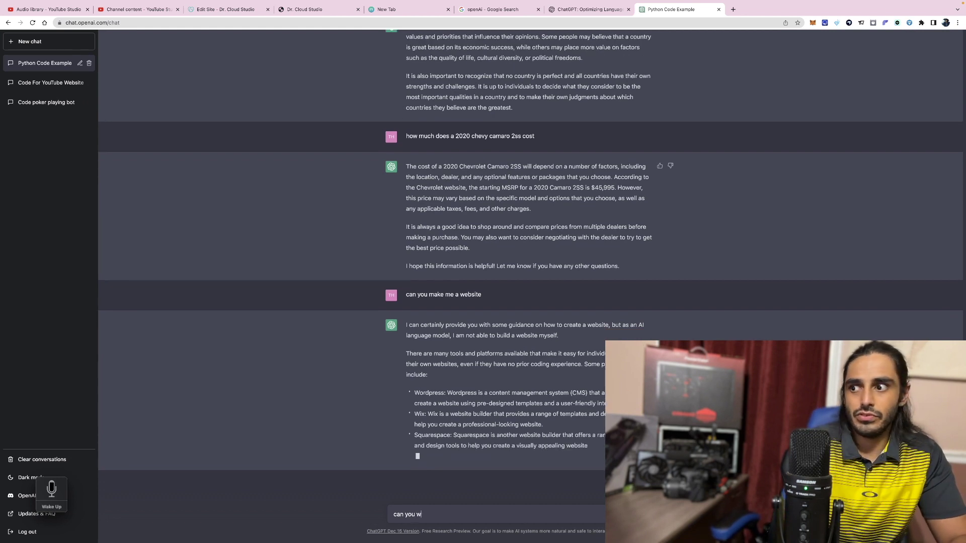
text(ritw n)
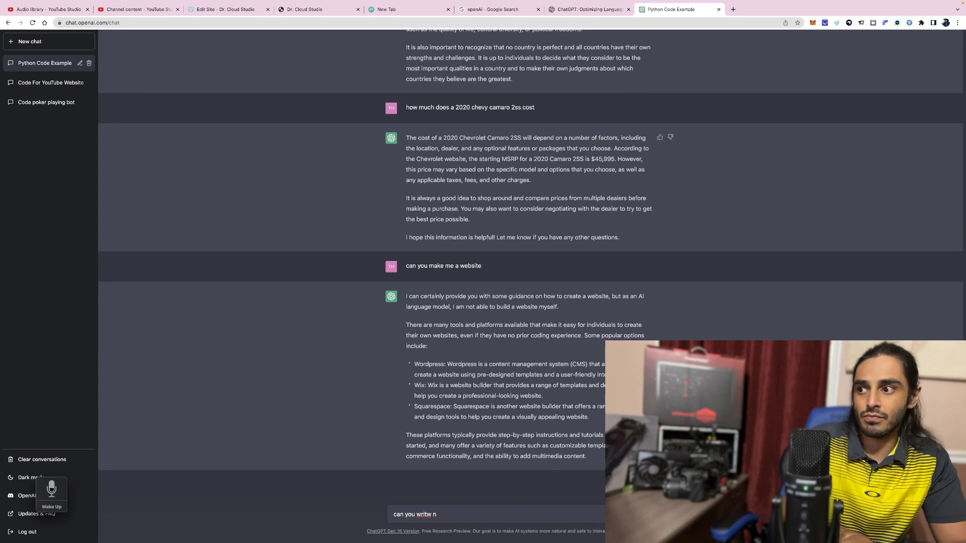
key(BackSpace)
key(BackSpace)
text(my website)
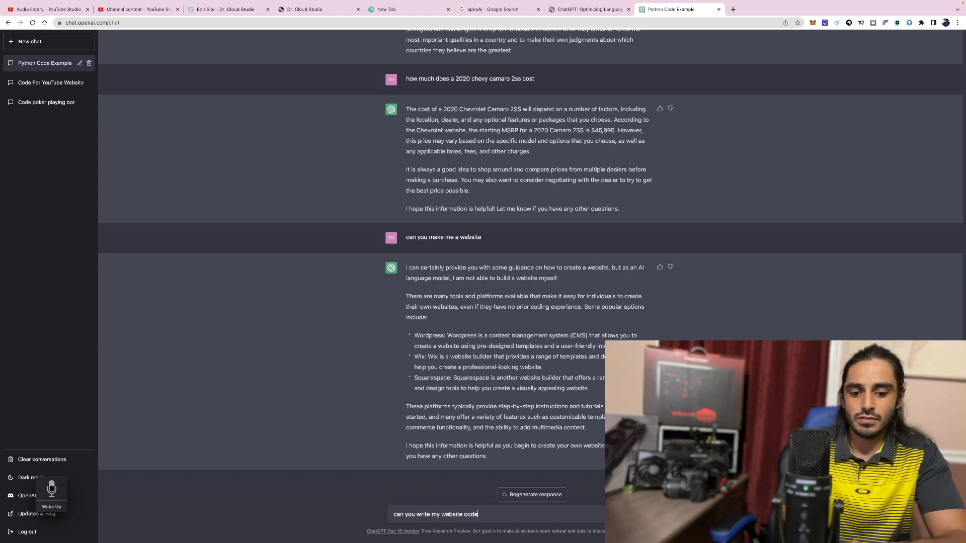
key(Return)
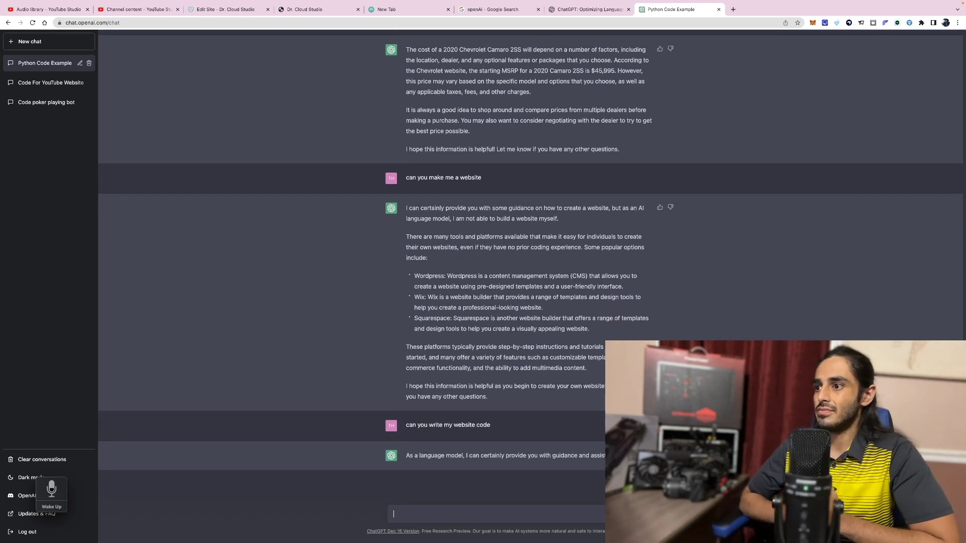